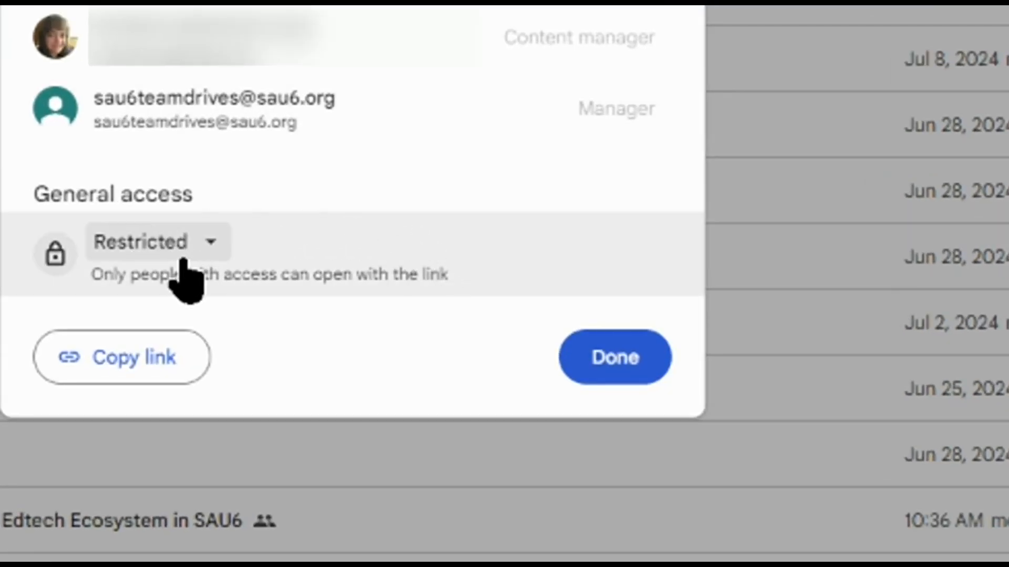
- Set the Coaching Toolkit folder's general access to Anyone with the link as Viewer, and copy its link
left_click(212, 253)
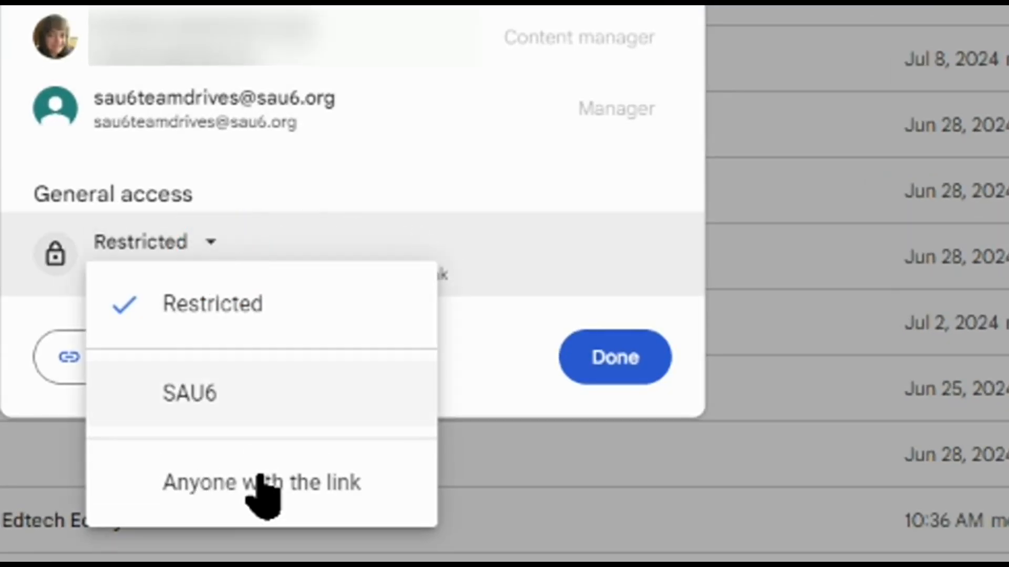
left_click(287, 511)
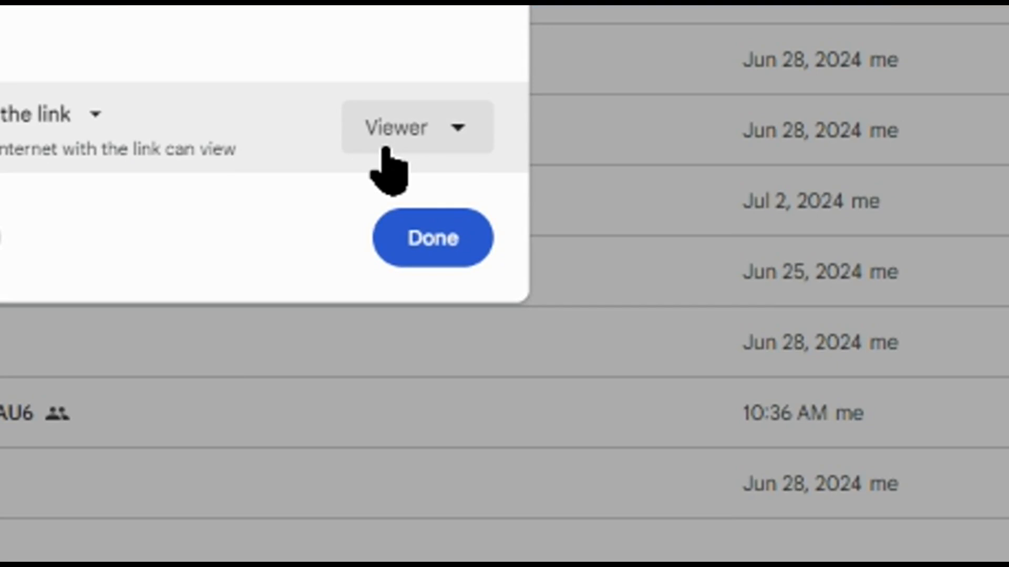
left_click(463, 130)
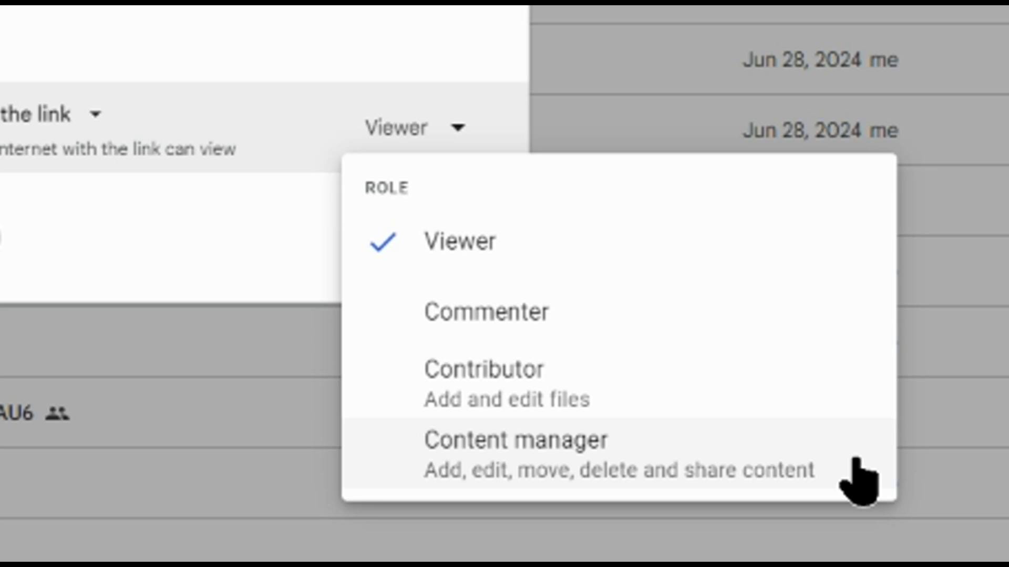
left_click(192, 226)
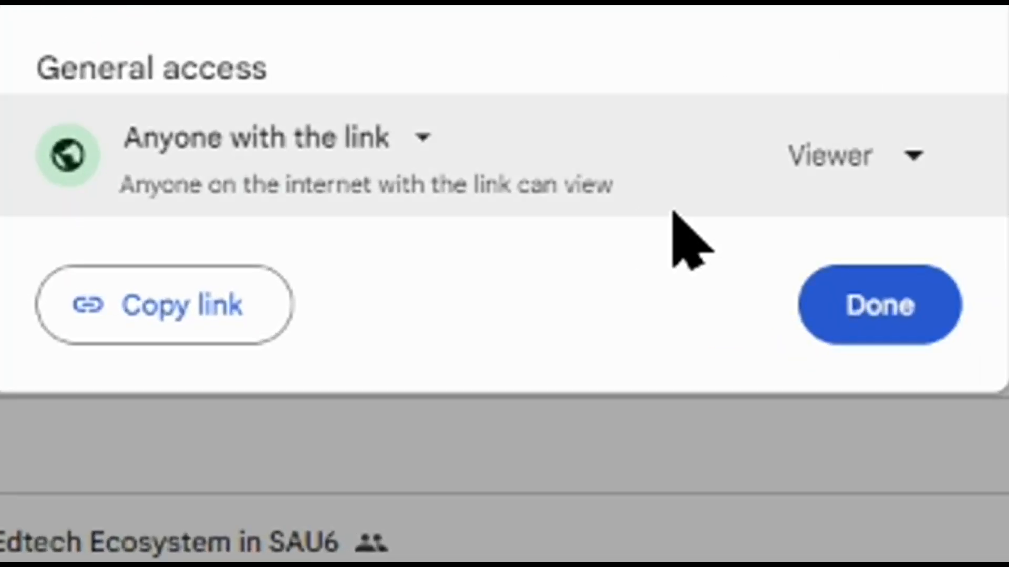
left_click(232, 310)
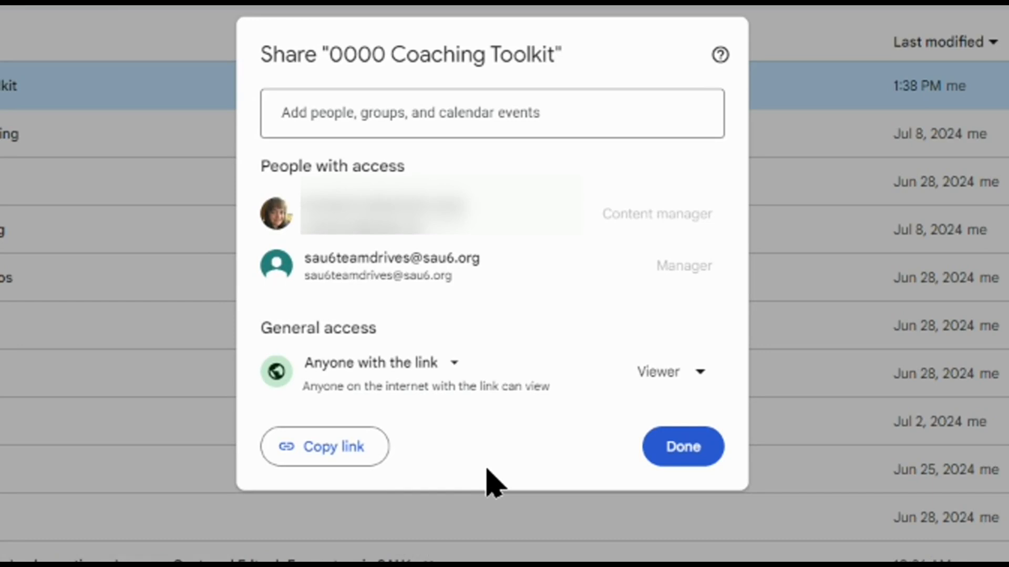
- Draft an invitation to the Coaching Toolkit folder for a suggested contact with the Viewer role, and cancel it
left_click(477, 108)
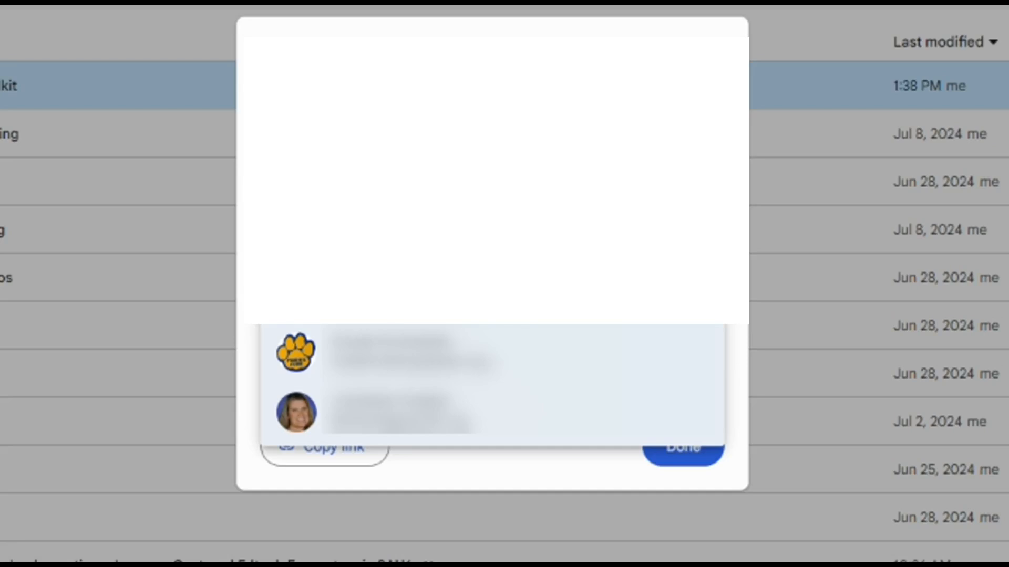
left_click(442, 232)
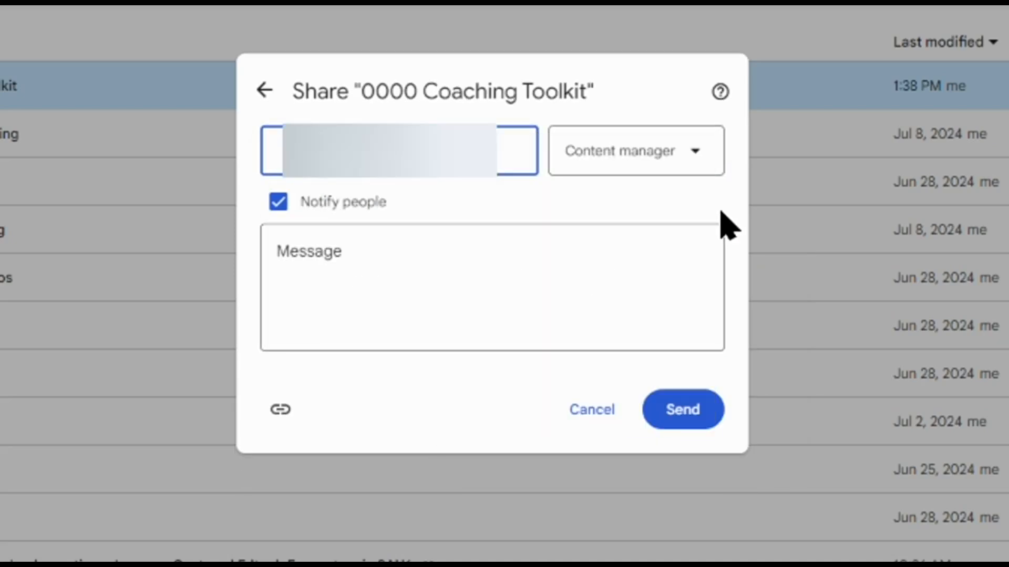
left_click(695, 154)
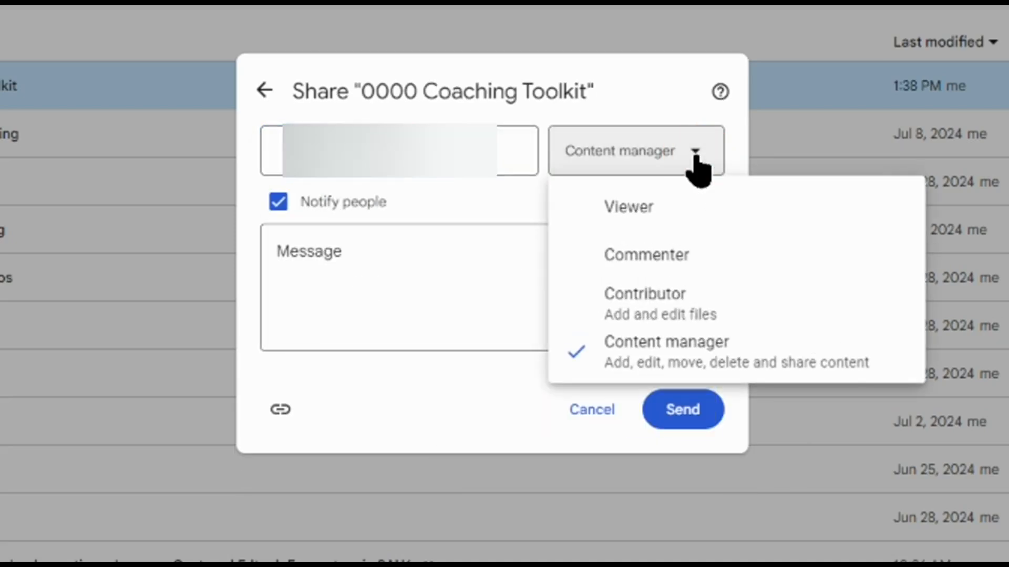
left_click(676, 208)
left_click(681, 172)
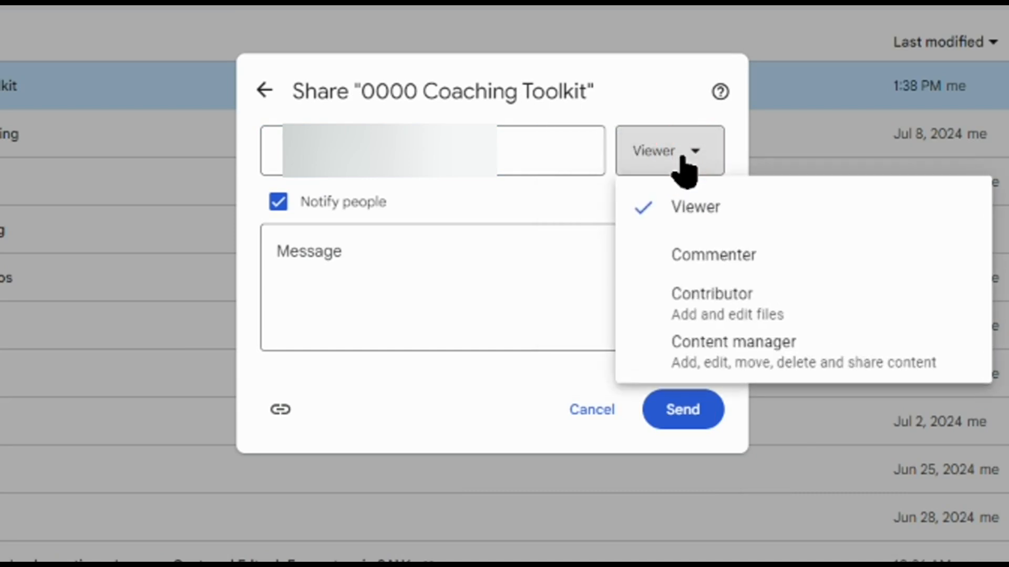
left_click(683, 167)
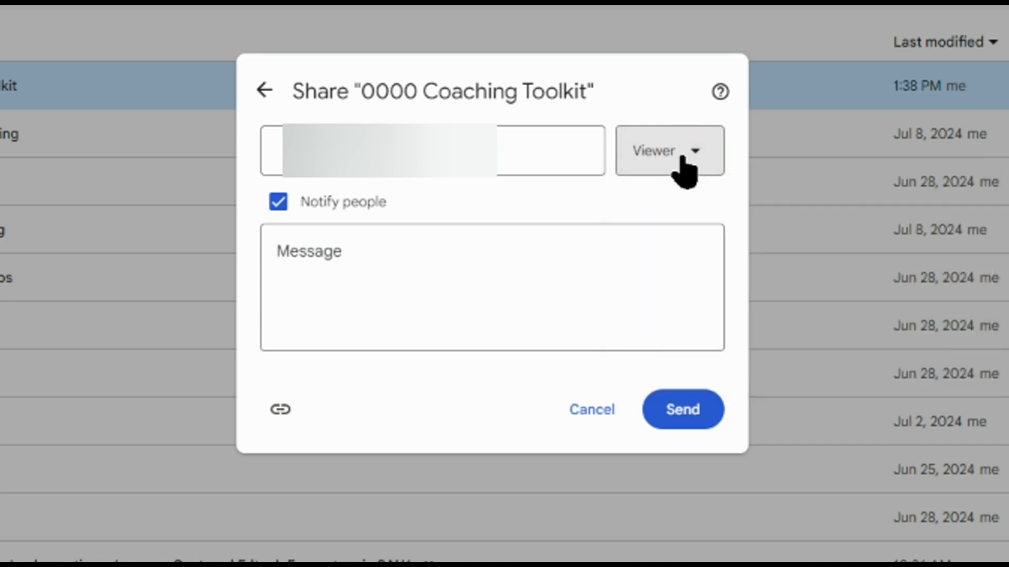
left_click(554, 245)
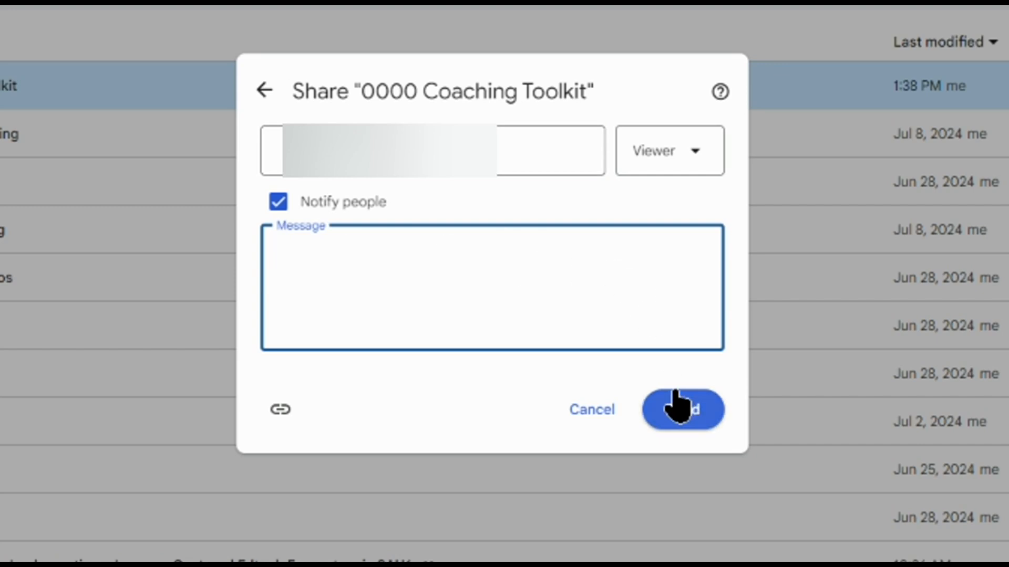
left_click(576, 425)
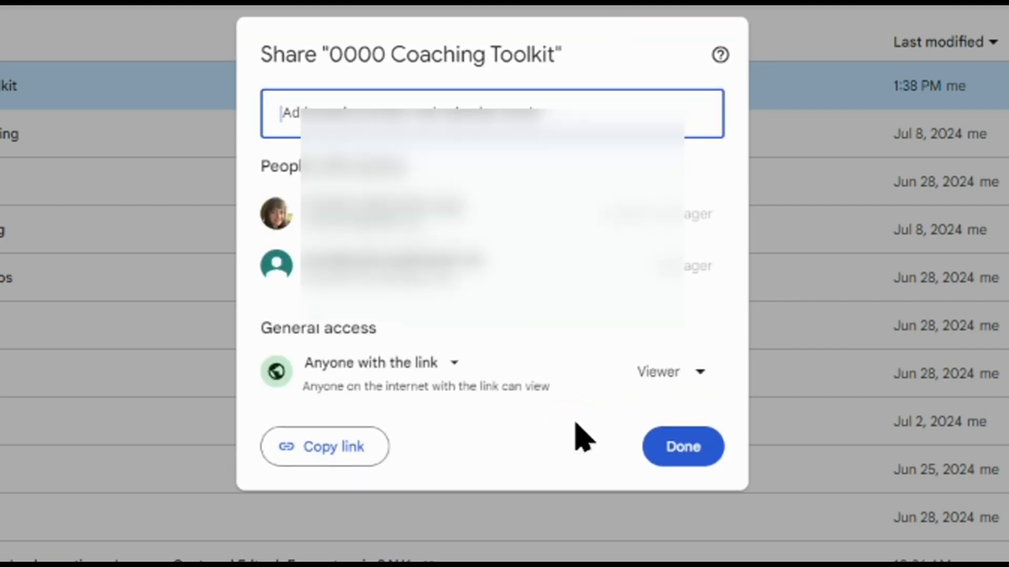
- Set the Coaching Toolkit folder's general access to Restricted and finish sharing
left_click(702, 381)
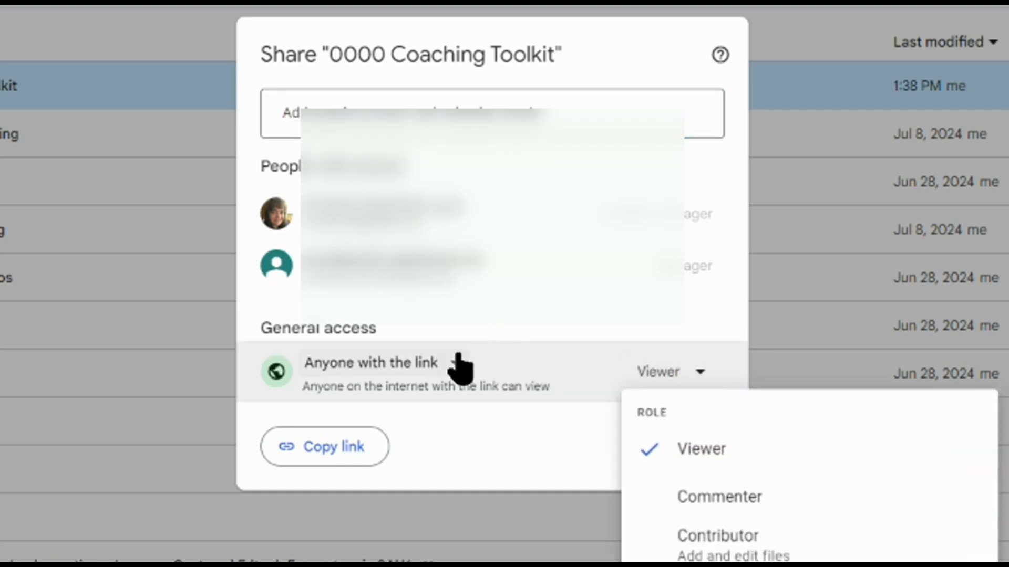
left_click(444, 372)
left_click(443, 421)
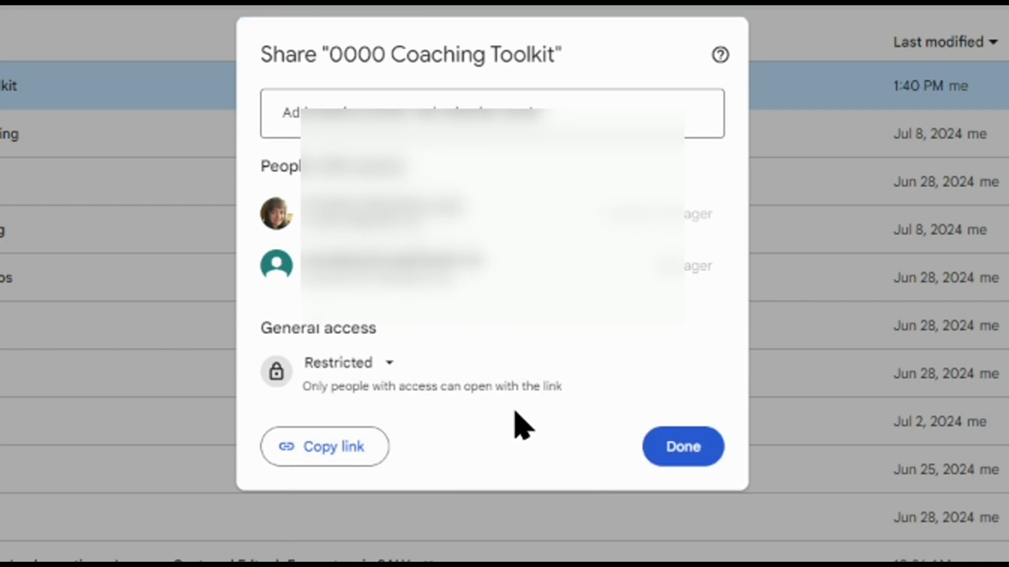
left_click(666, 456)
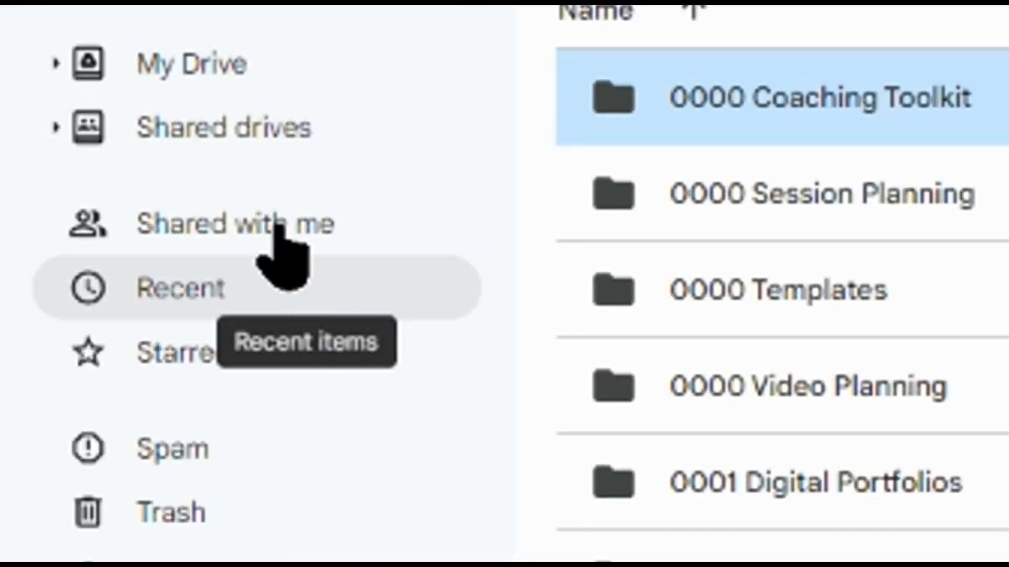
- Create a new folder named "Staff Meetings" in My Drive
left_click(204, 78)
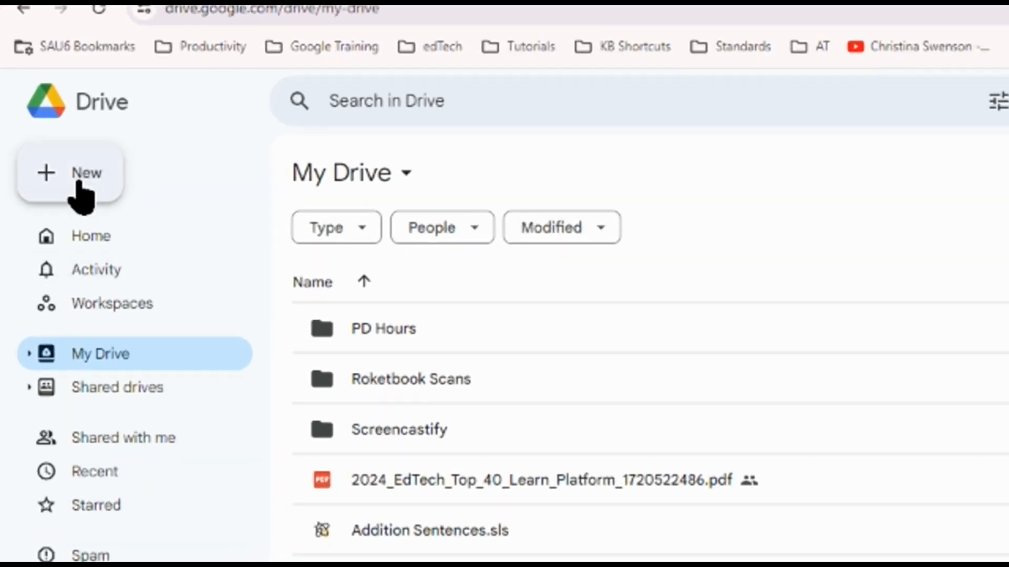
left_click(80, 193)
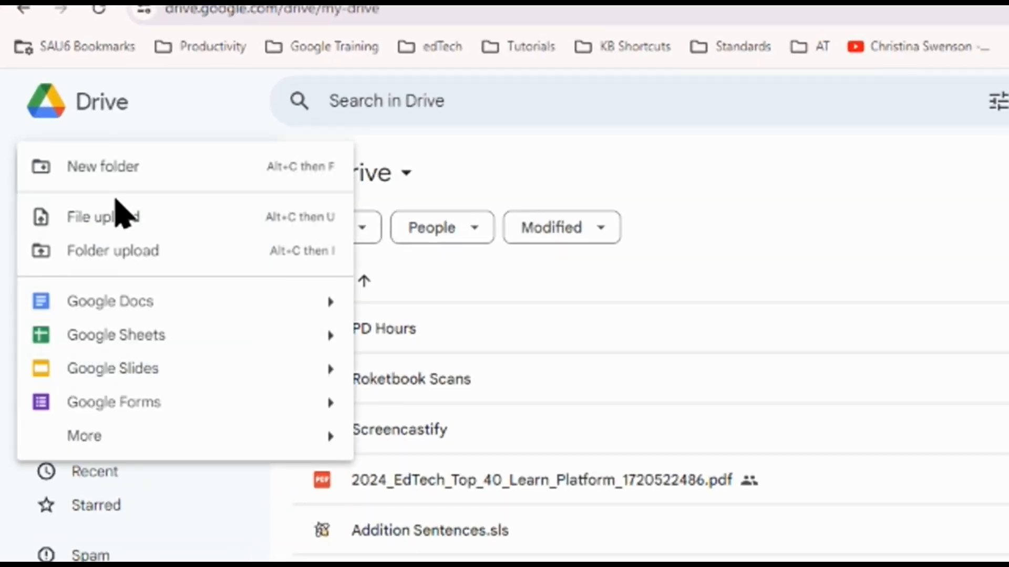
left_click(143, 162)
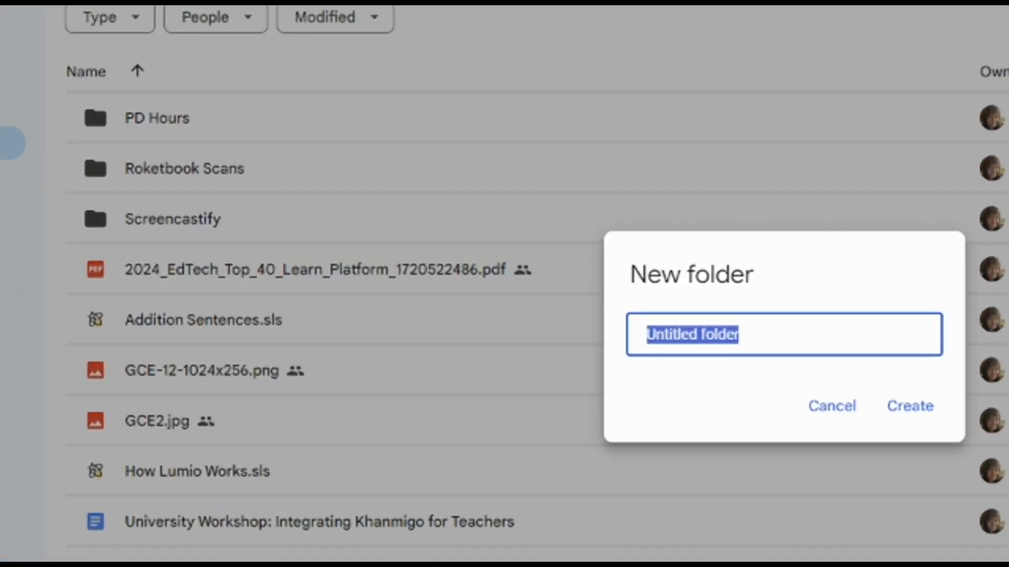
type("S")
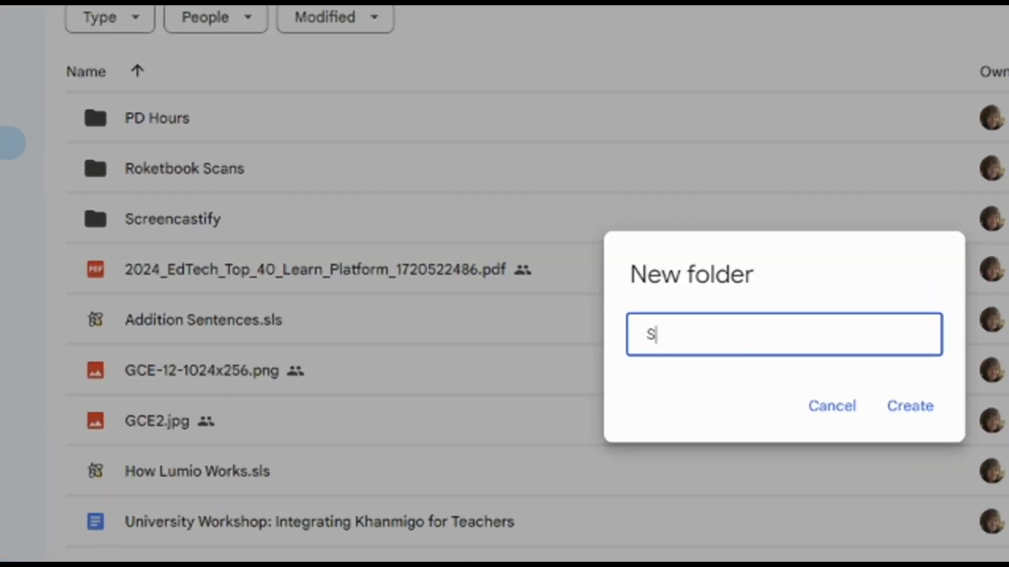
type("taff Meetings")
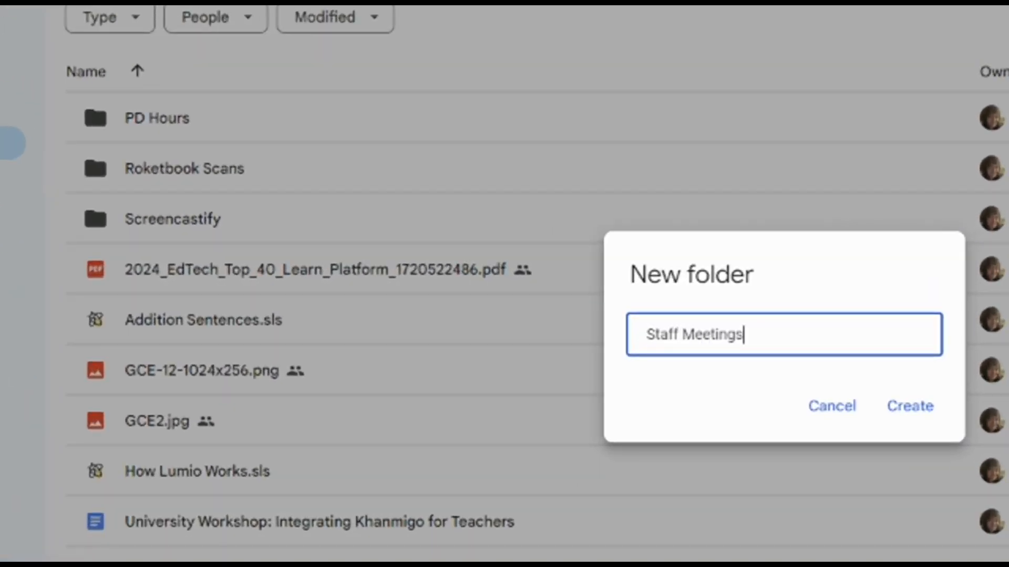
left_click(909, 407)
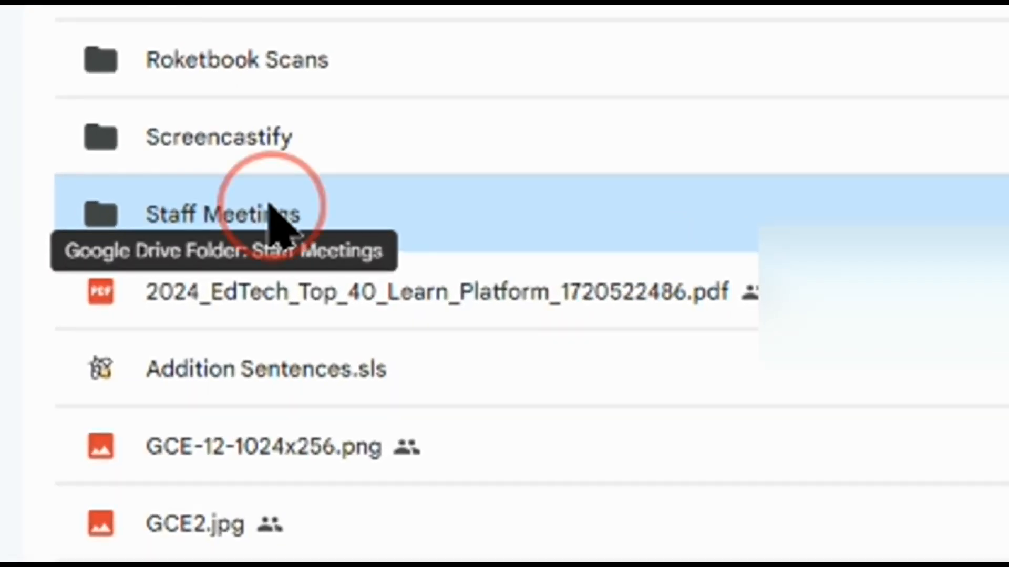
- Open the sharing settings of the Staff Meetings folder and add a suggested contact as invitee
right_click(269, 218)
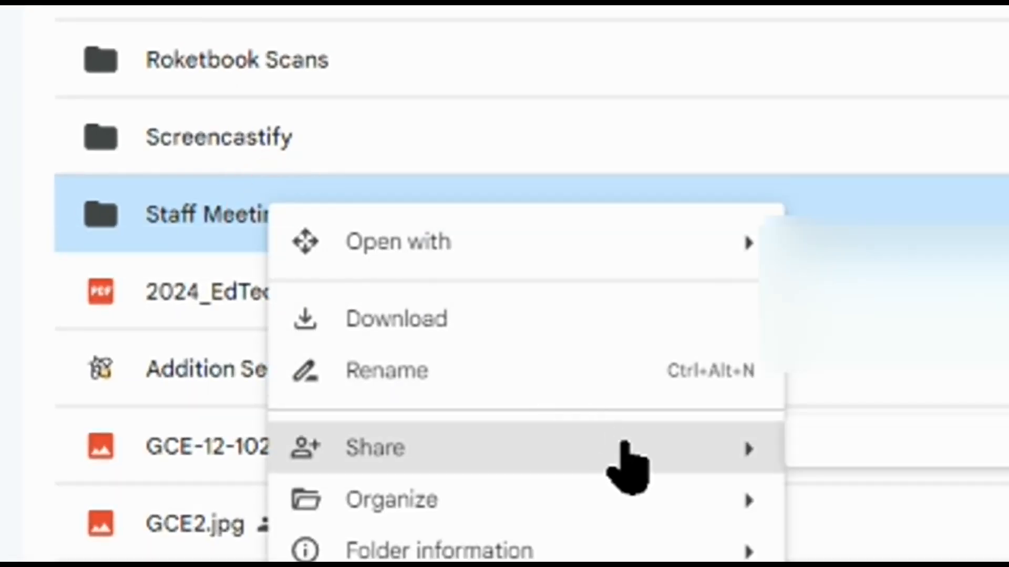
mouse_move(625, 466)
left_click(819, 465)
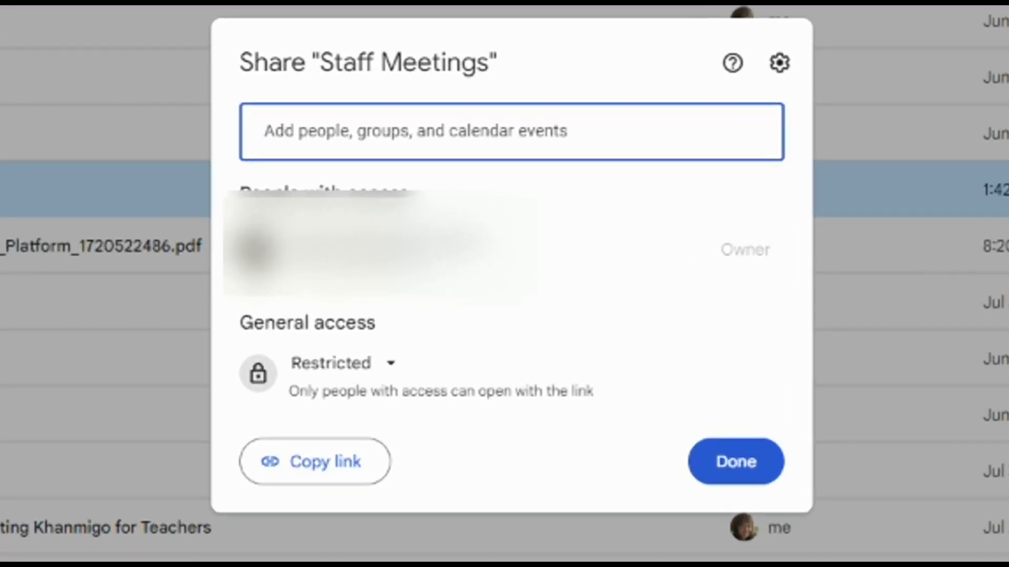
left_click(637, 114)
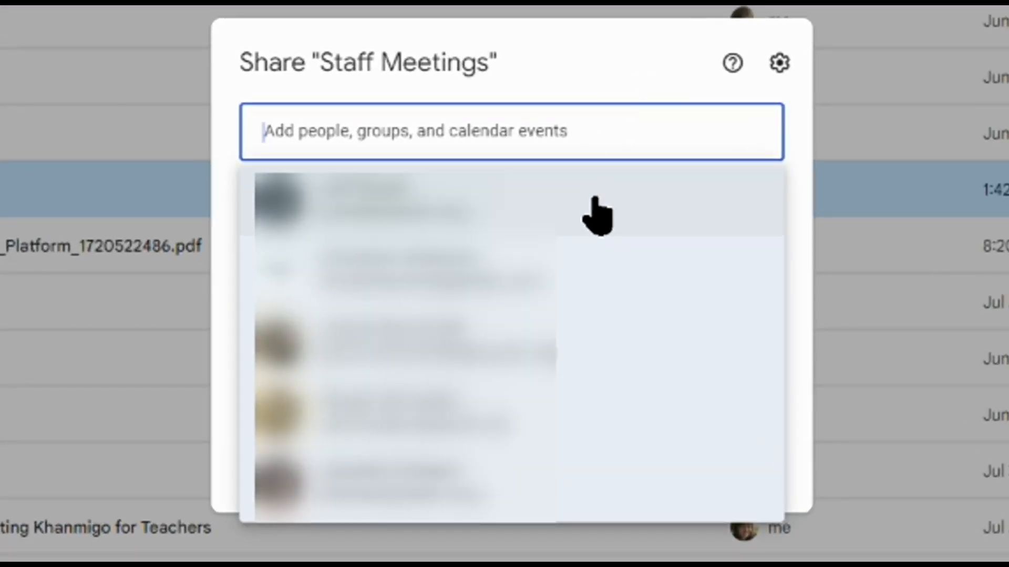
left_click(597, 214)
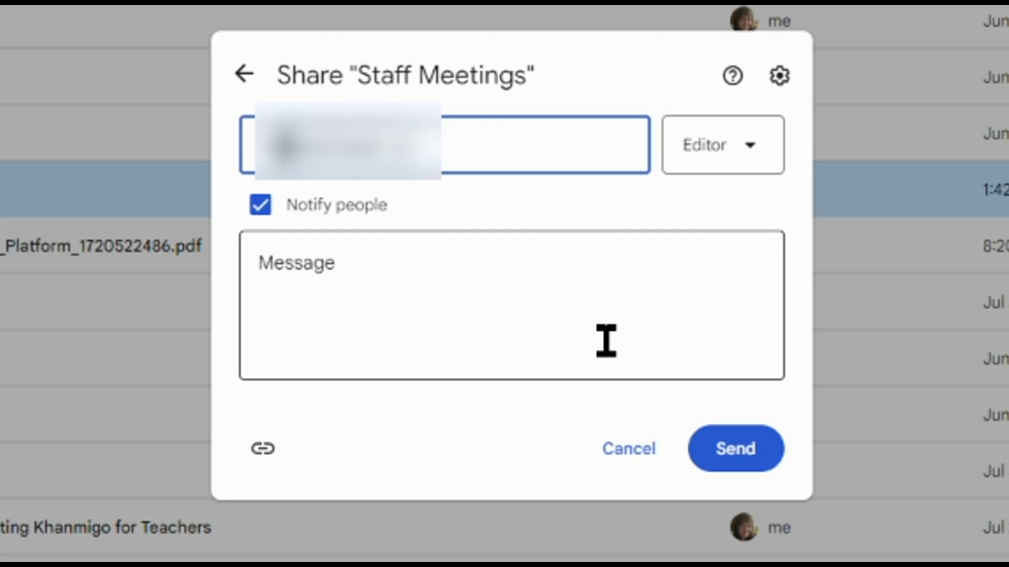
- Try the Viewer and Commenter roles for the Staff Meetings invitee, and finish with the Editor role
left_click(755, 143)
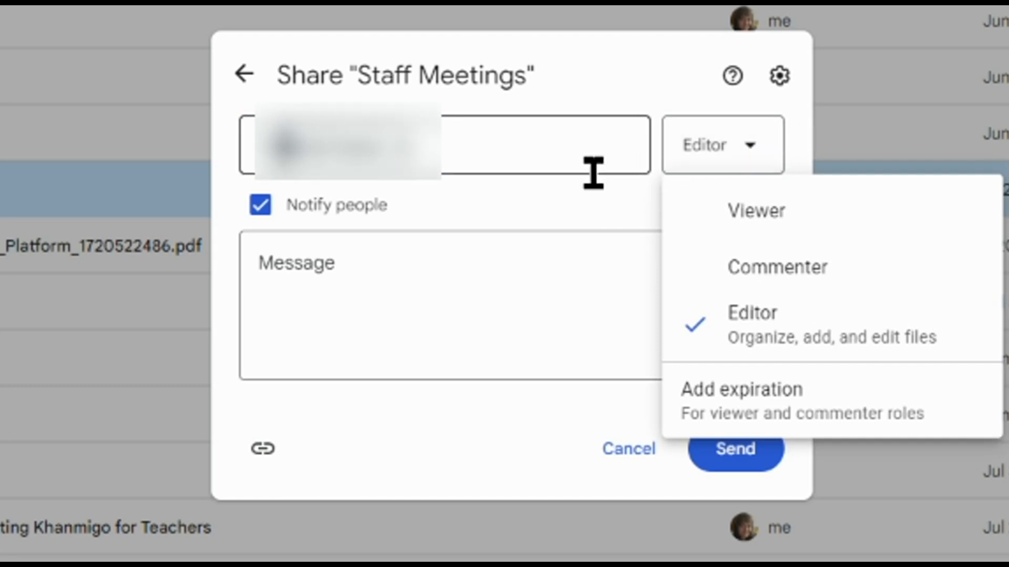
left_click(690, 223)
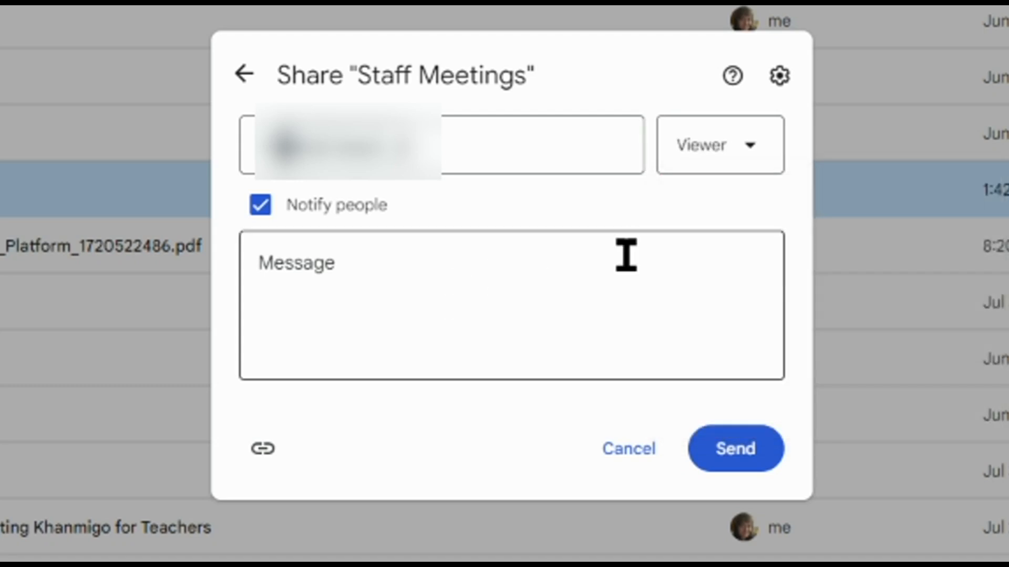
left_click(732, 163)
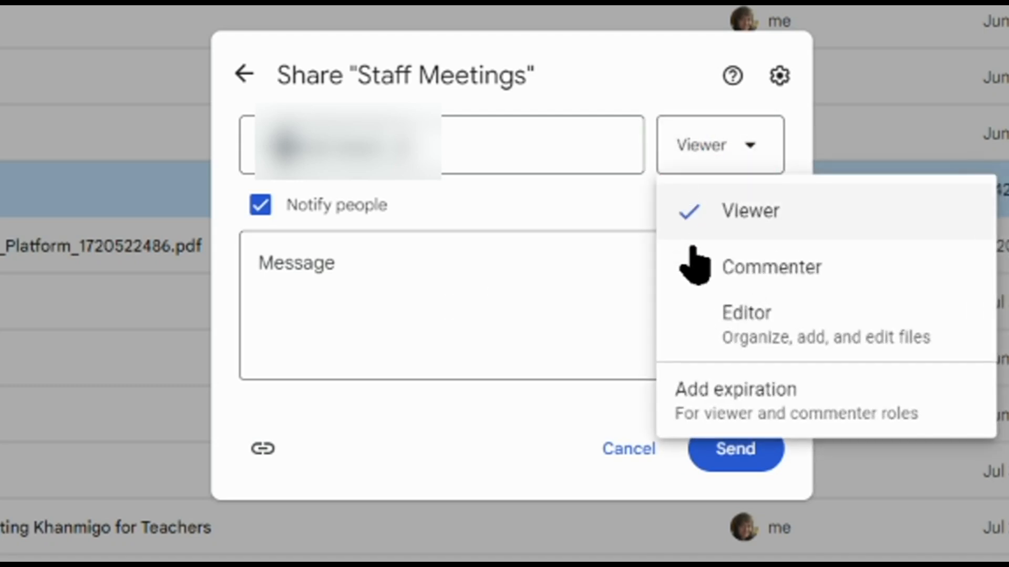
left_click(697, 271)
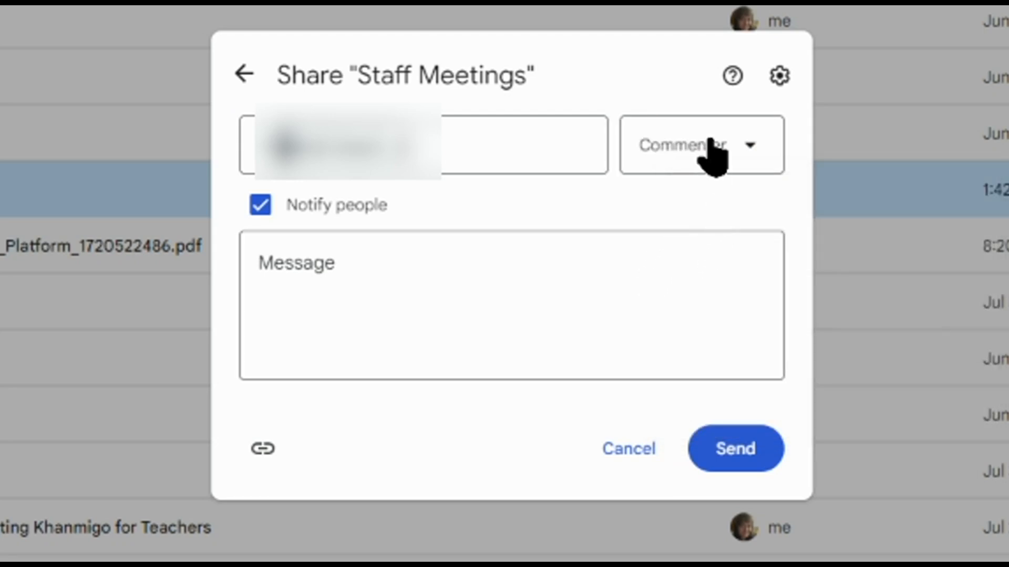
left_click(712, 158)
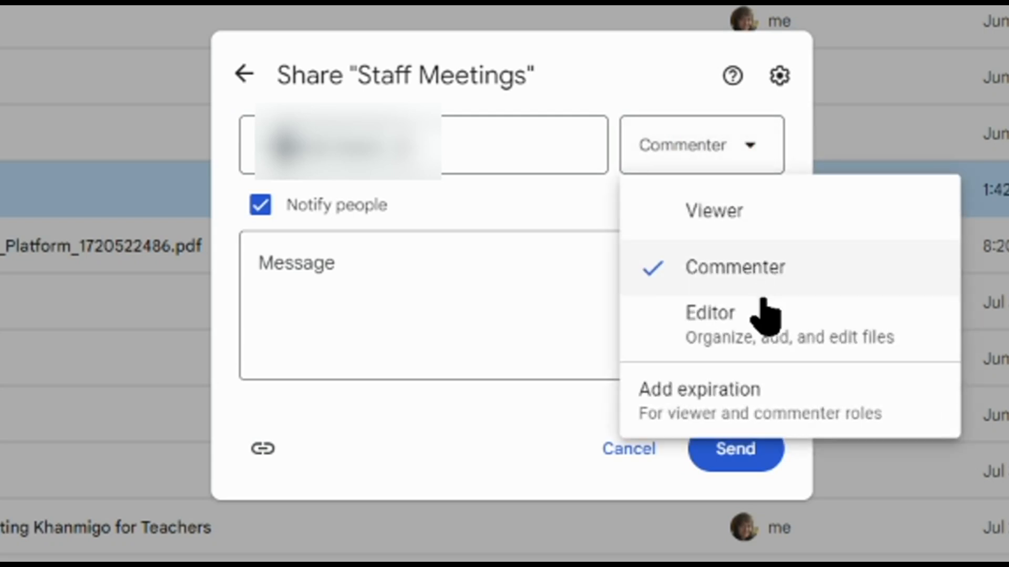
left_click(769, 337)
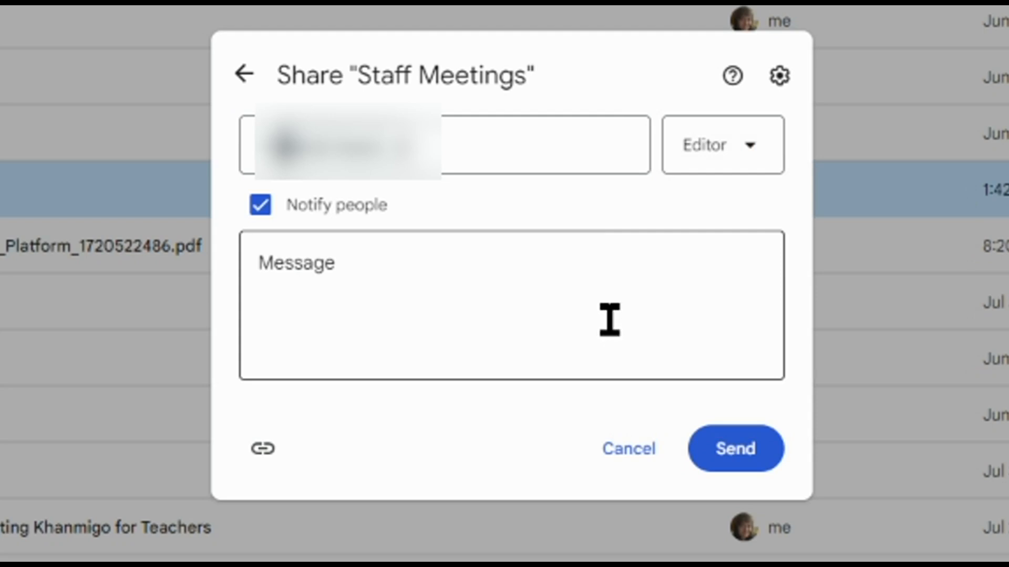
- Add an access expiration for the Staff Meetings invitee
left_click(751, 153)
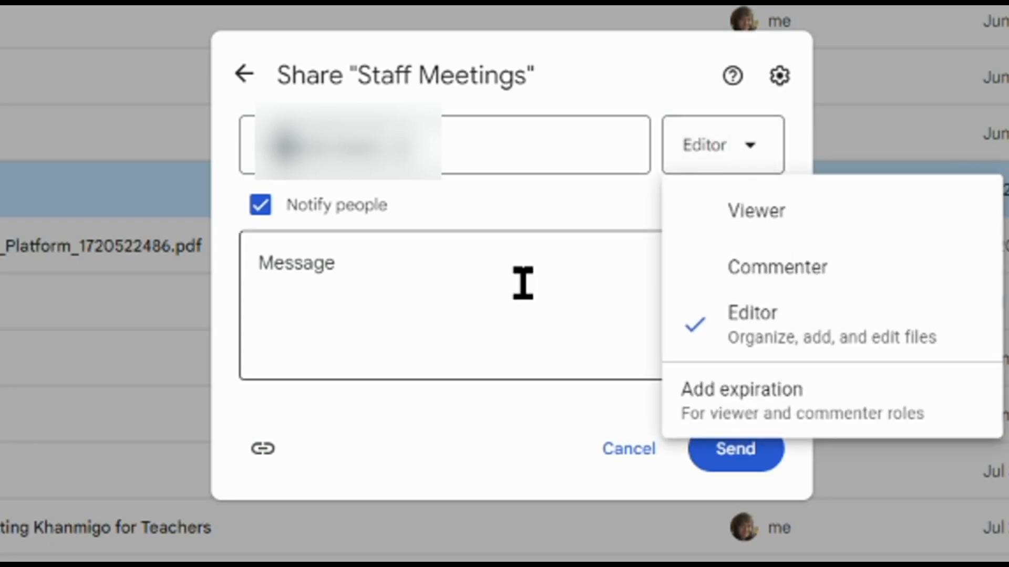
left_click(711, 419)
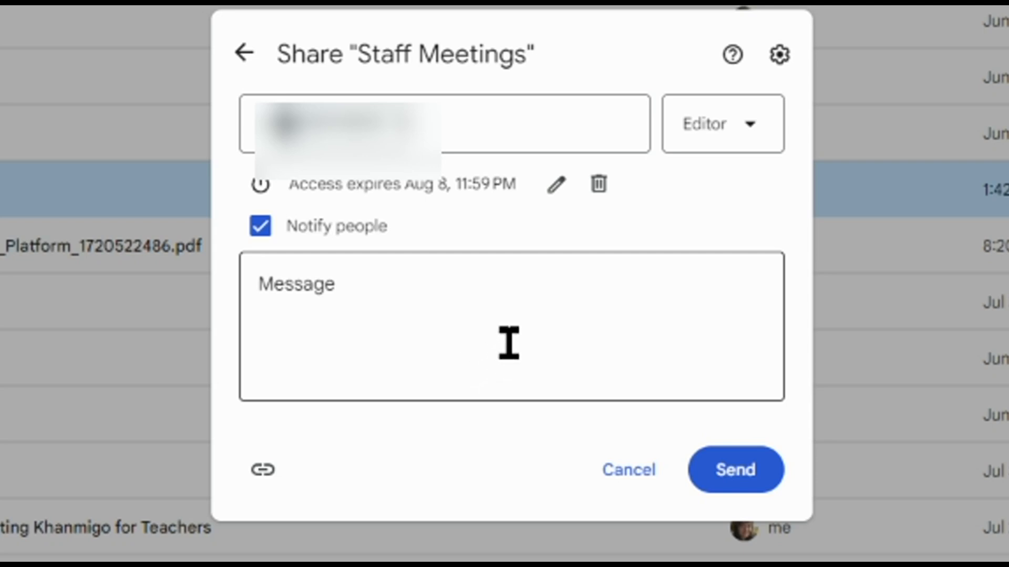
- Browse the access expiration calendar ahead to June 2025 without picking a date, and cancel the Staff Meetings invitation
left_click(555, 192)
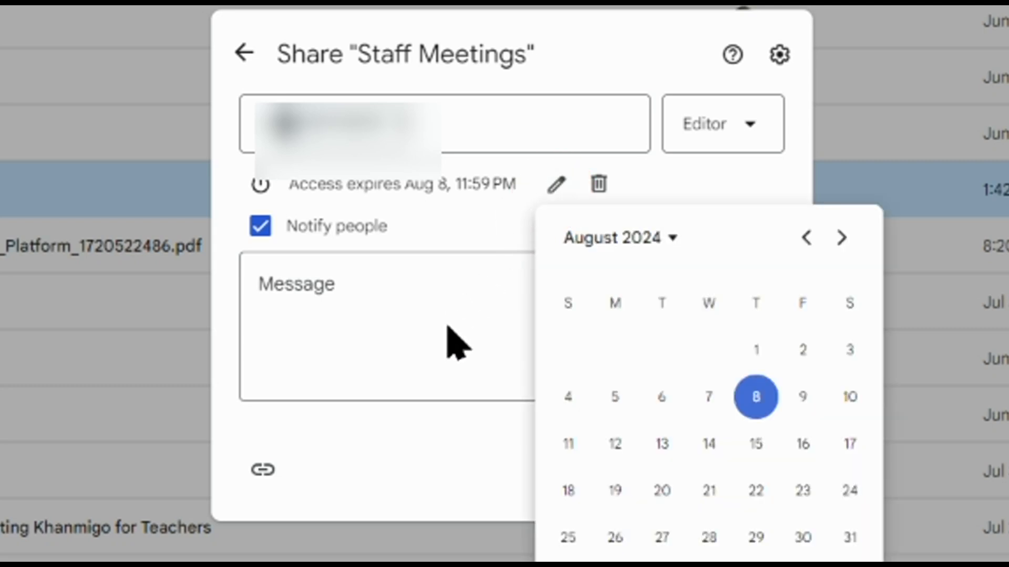
left_click(842, 238)
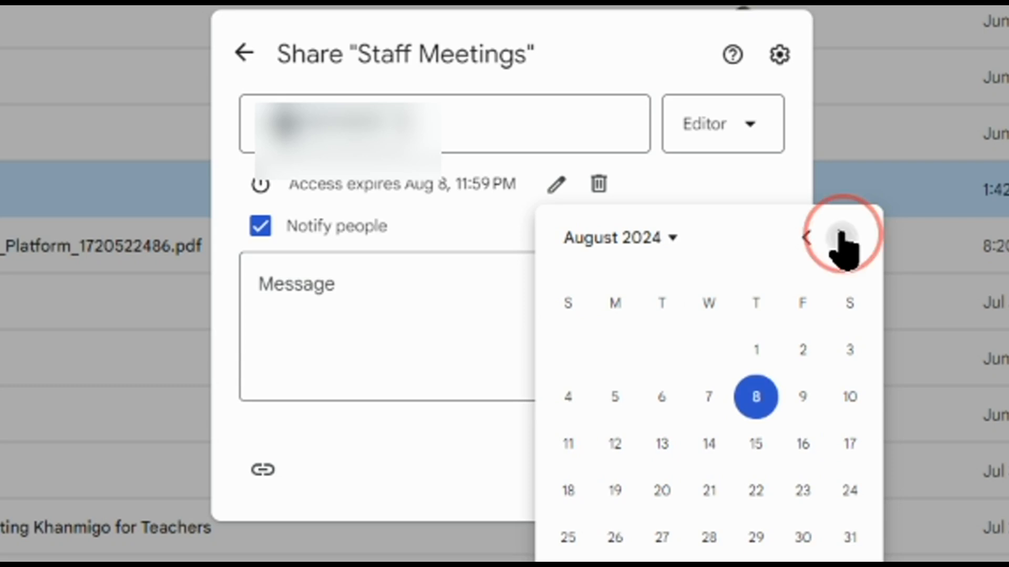
left_click(841, 237)
left_click(842, 238)
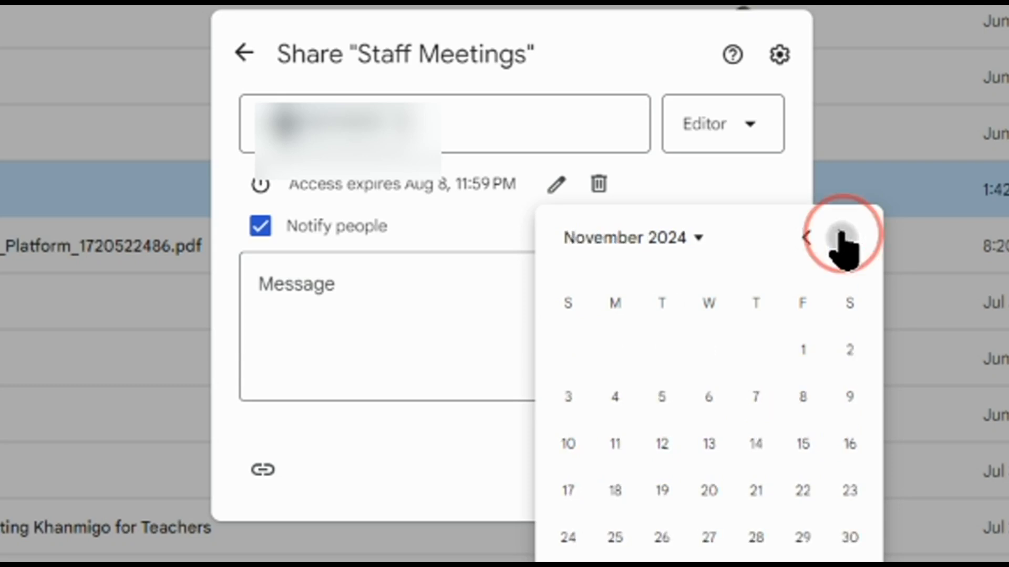
left_click(841, 238)
left_click(841, 238)
left_click(842, 237)
left_click(841, 237)
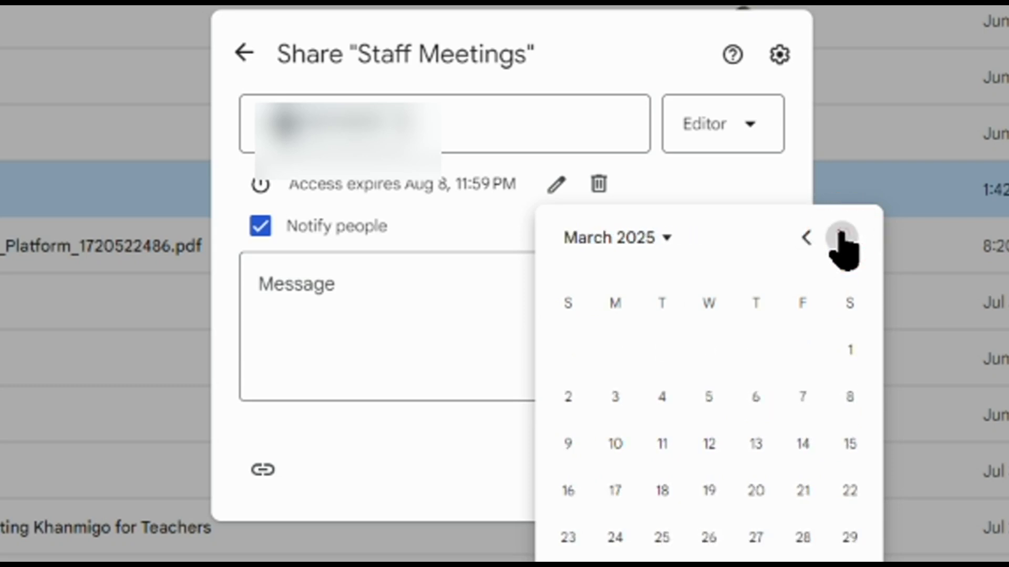
left_click(841, 237)
left_click(842, 237)
left_click(841, 237)
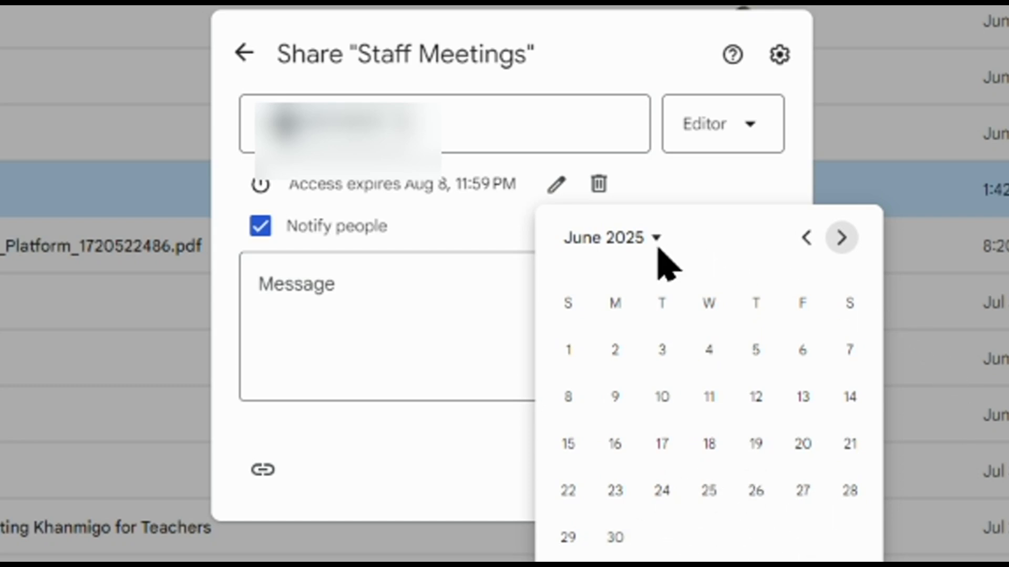
left_click(456, 291)
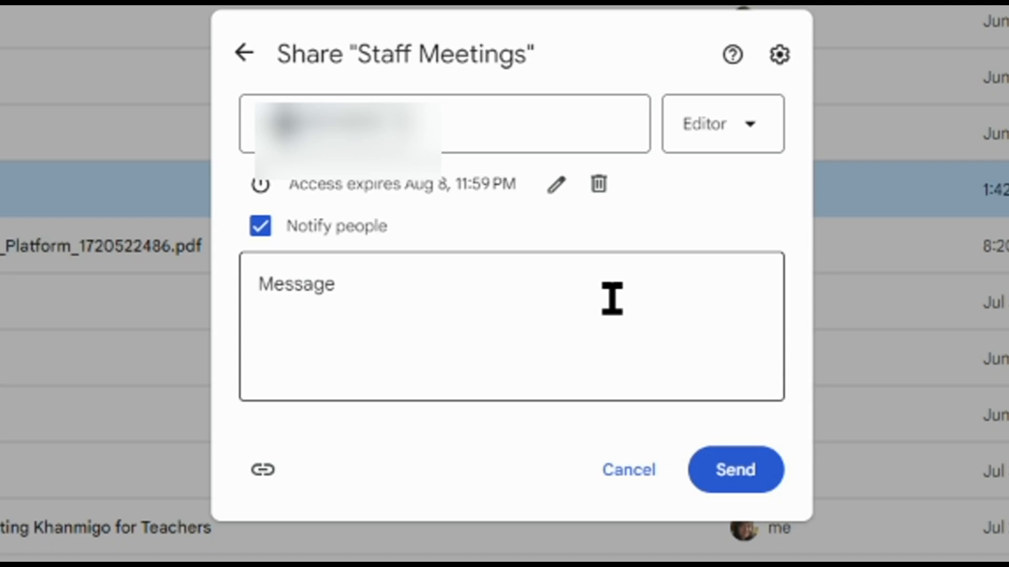
left_click(643, 474)
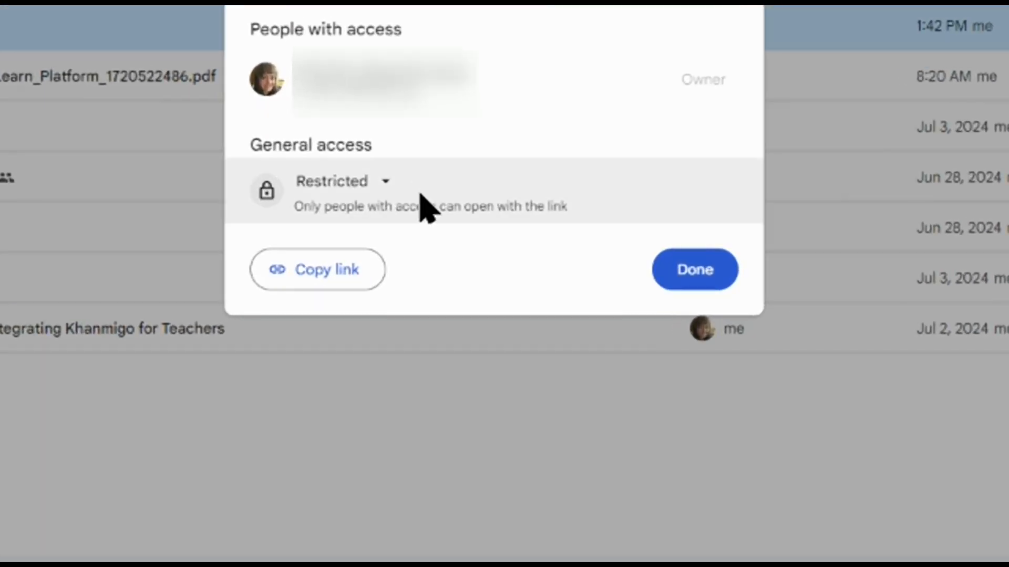
- Review the general access options of the Staff Meetings folder, keep Restricted, and close the sharing settings
left_click(384, 185)
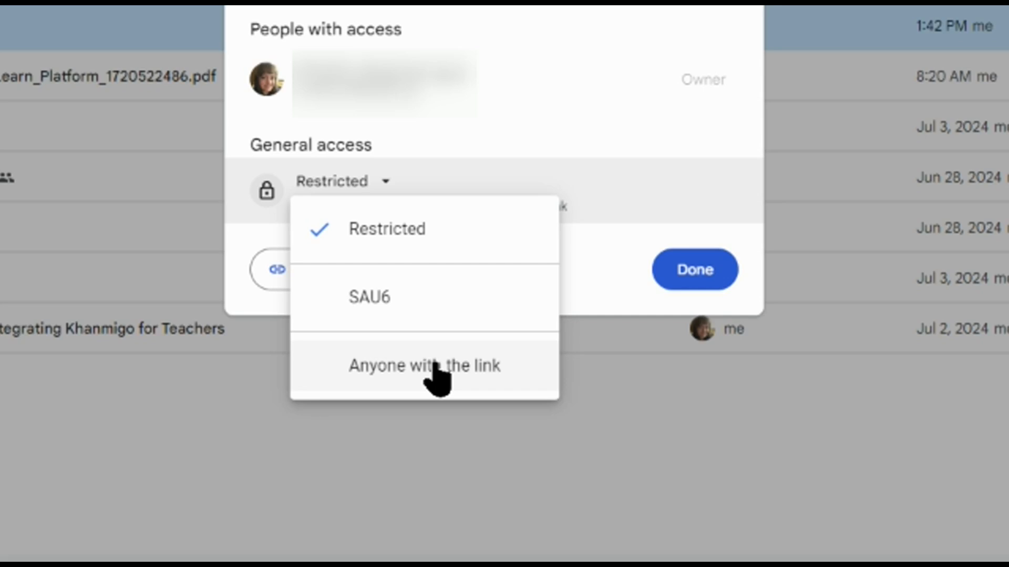
left_click(623, 277)
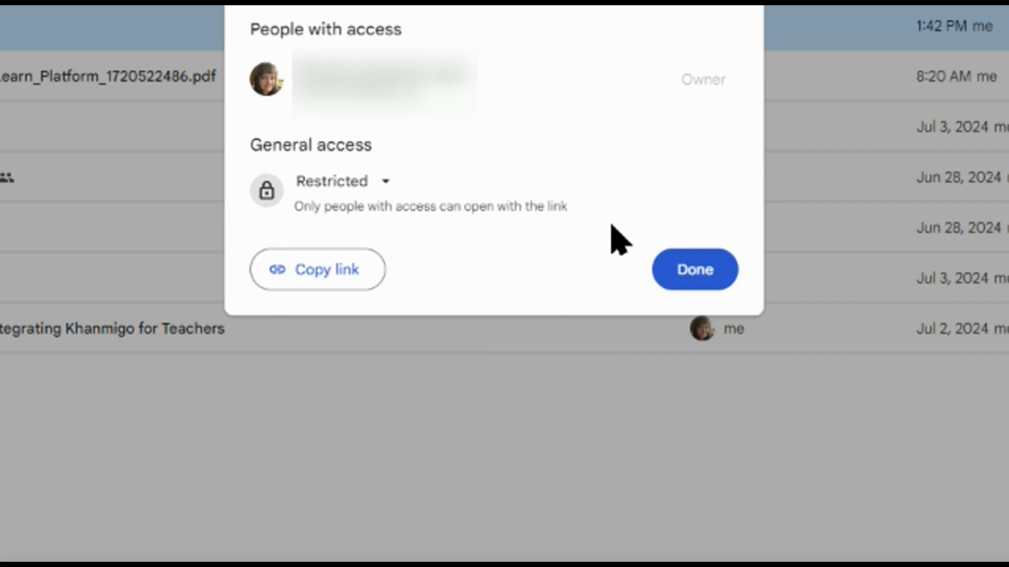
left_click(668, 267)
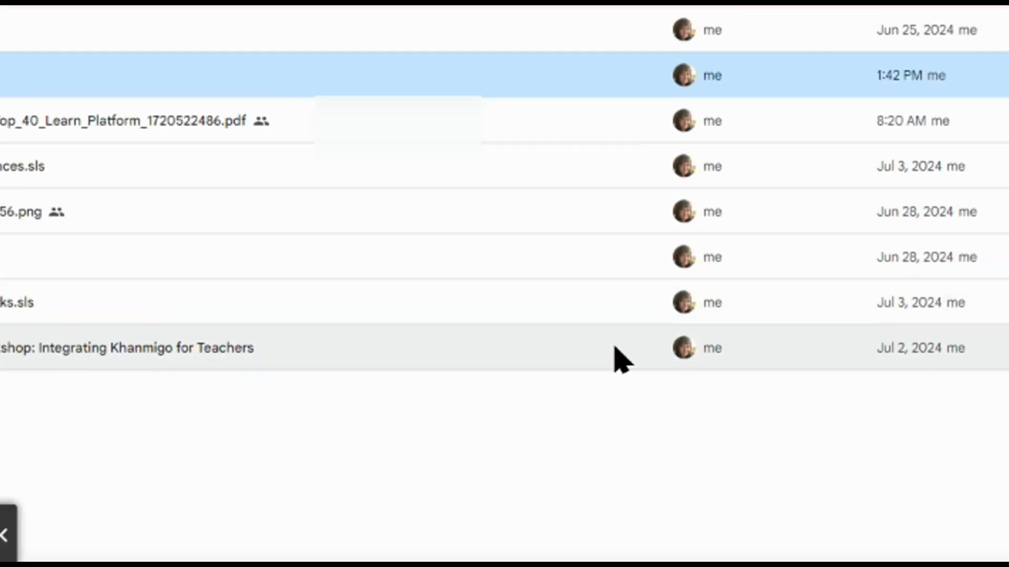